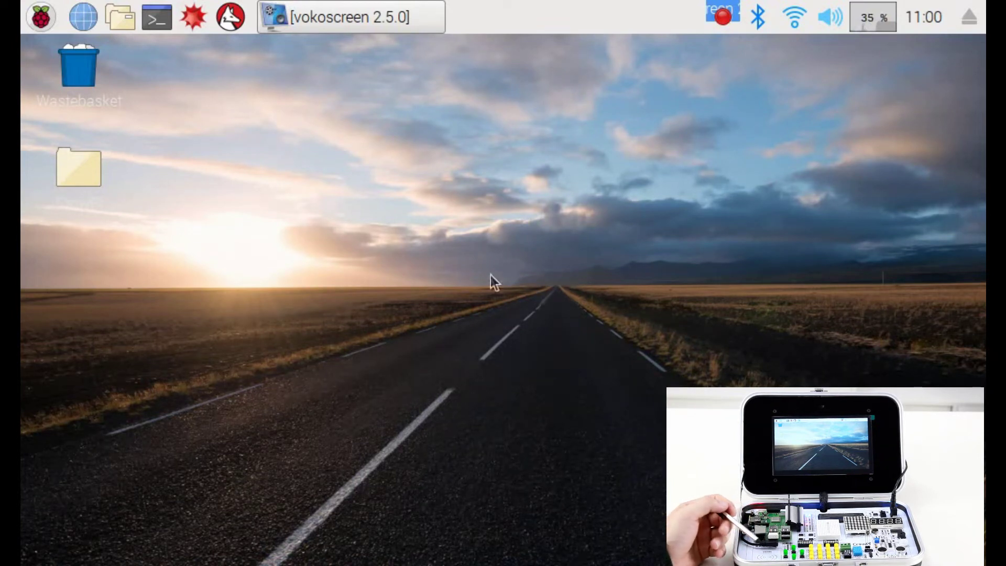
Open the CrowPi folder and launch buzzer.py in Thonny
{"action": "double_click", "coordinate": [93, 167]}
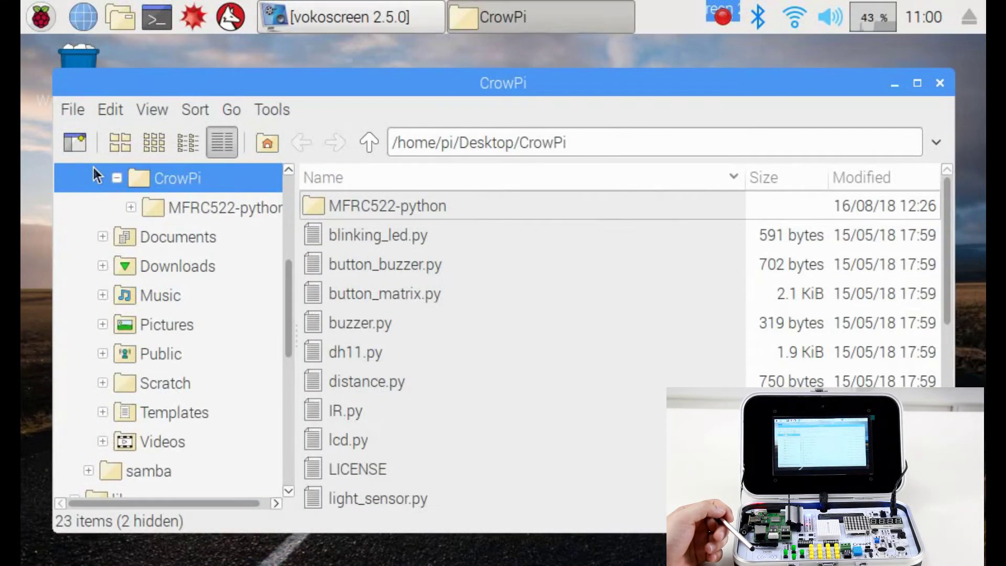
{"action": "left_click", "coordinate": [373, 329]}
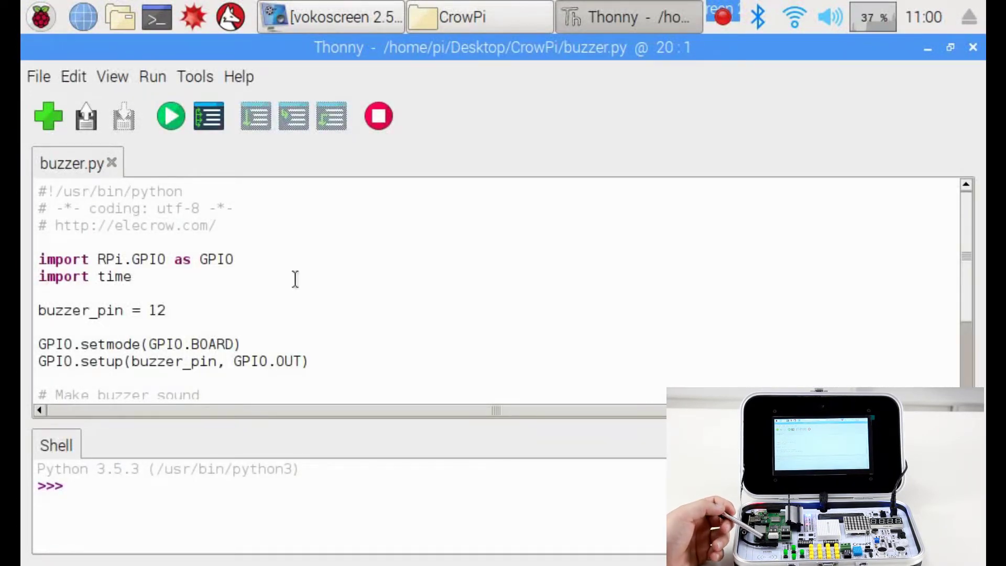
{"action": "scroll", "coordinate": [187, 225], "scroll_direction": "down", "scroll_amount": 3}
{"action": "left_click", "coordinate": [214, 374]}
{"action": "left_click_drag", "start_coordinate": [215, 373], "coordinate": [165, 270]}
{"action": "left_click", "coordinate": [201, 271]}
{"action": "scroll", "coordinate": [202, 289], "scroll_direction": "up", "scroll_amount": 2}
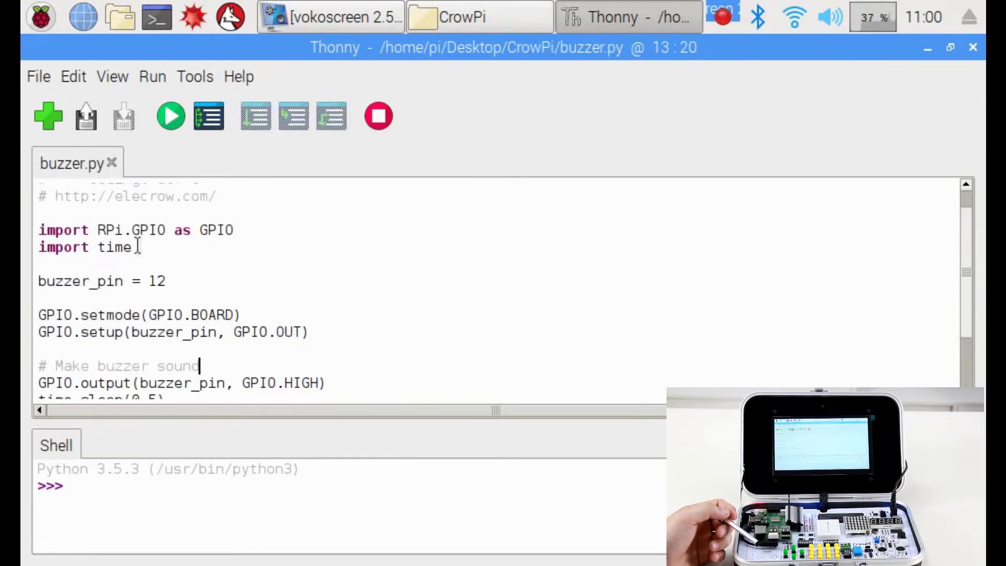
{"action": "scroll", "coordinate": [143, 281], "scroll_direction": "up", "scroll_amount": 1}
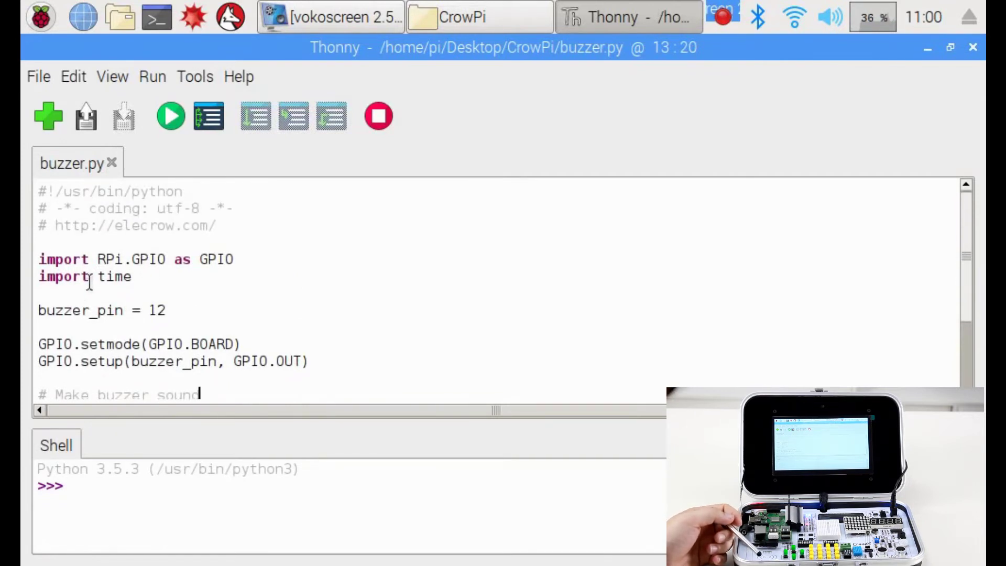
{"action": "left_click", "coordinate": [247, 259]}
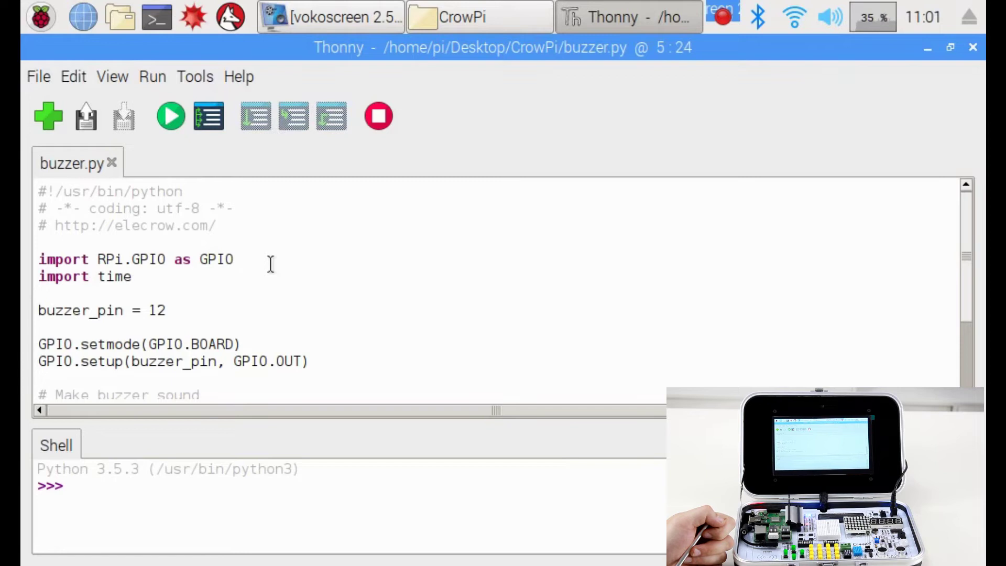
{"action": "left_click", "coordinate": [137, 276]}
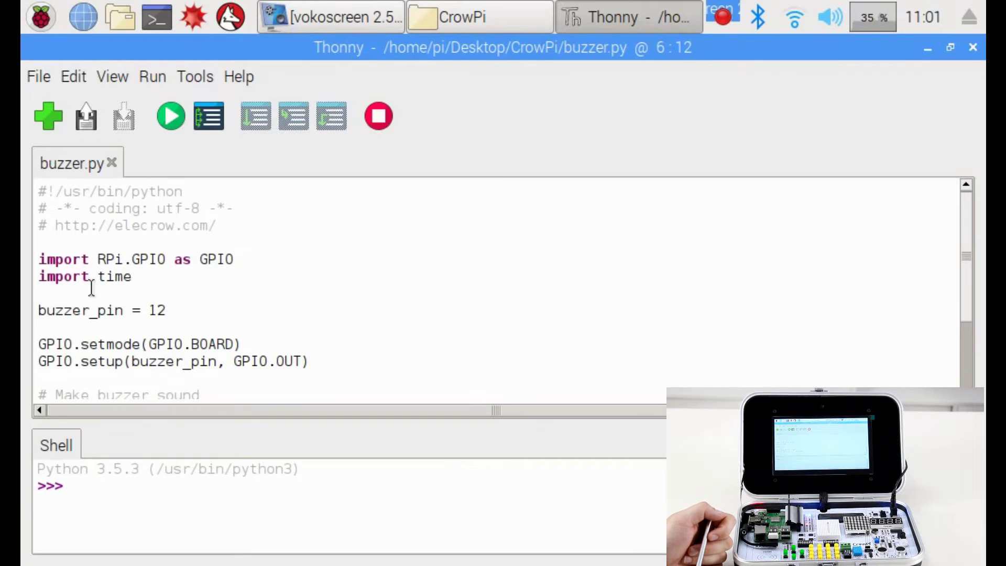
{"action": "left_click", "coordinate": [139, 287]}
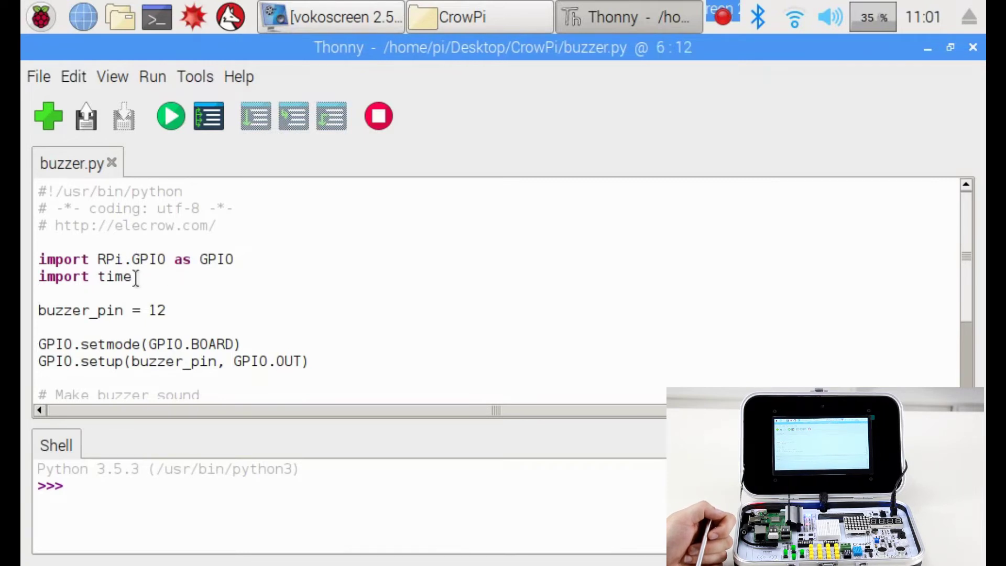
{"action": "scroll", "coordinate": [116, 285], "scroll_direction": "down", "scroll_amount": 3}
{"action": "left_click", "coordinate": [96, 265]}
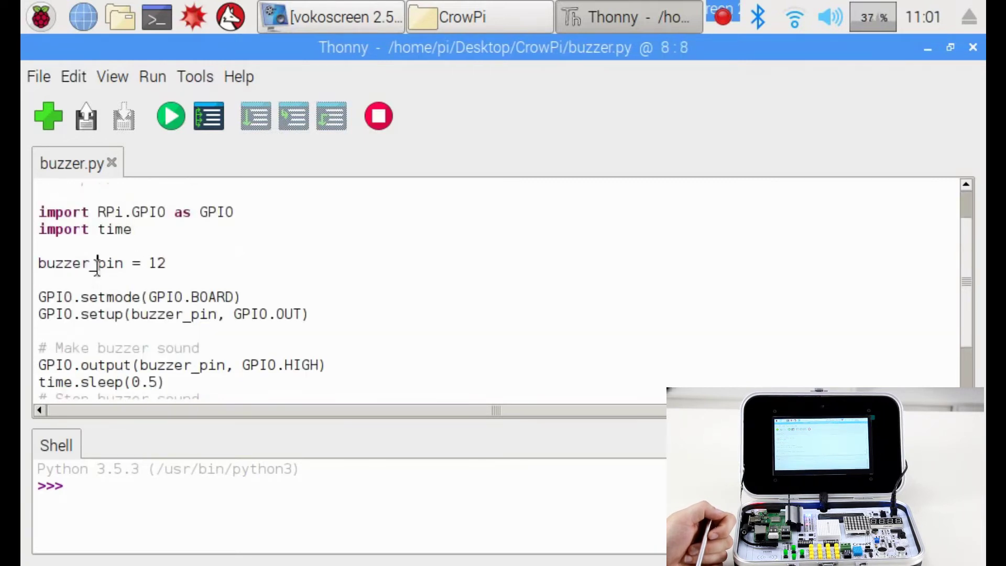
{"action": "left_click_drag", "start_coordinate": [35, 262], "coordinate": [134, 228]}
{"action": "left_click", "coordinate": [44, 262]}
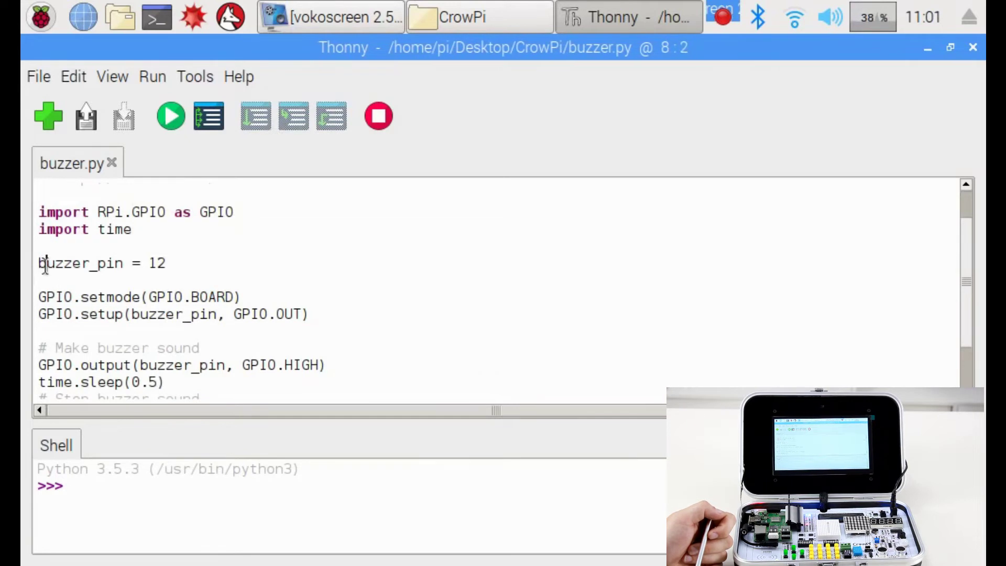
{"action": "double_click", "coordinate": [70, 265]}
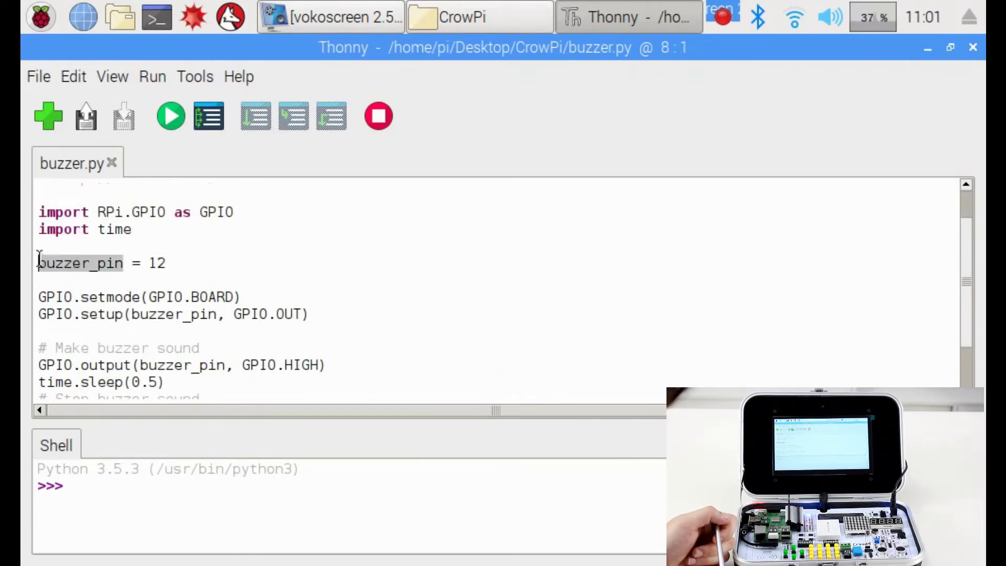
{"action": "left_click", "coordinate": [195, 263]}
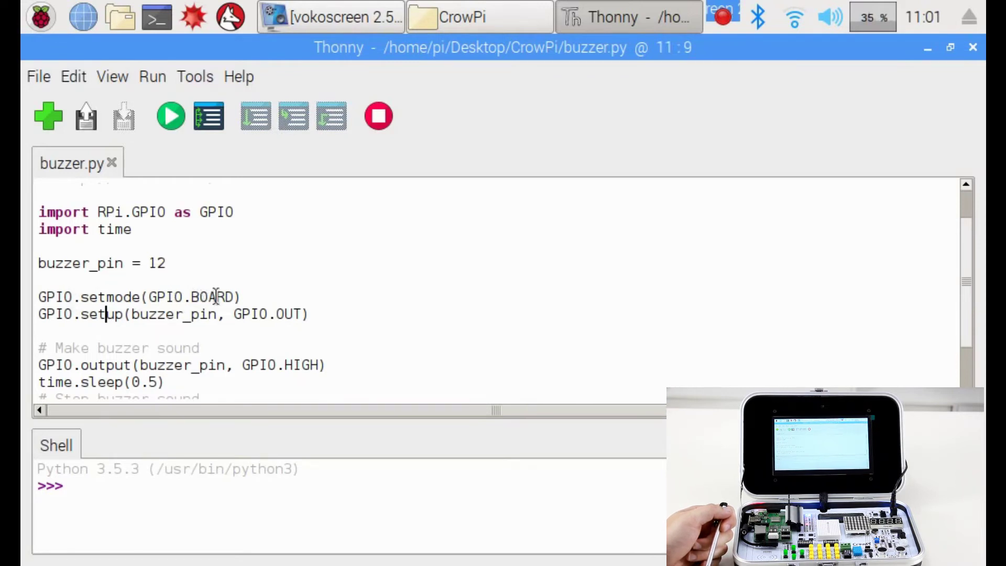
{"action": "left_click", "coordinate": [272, 297]}
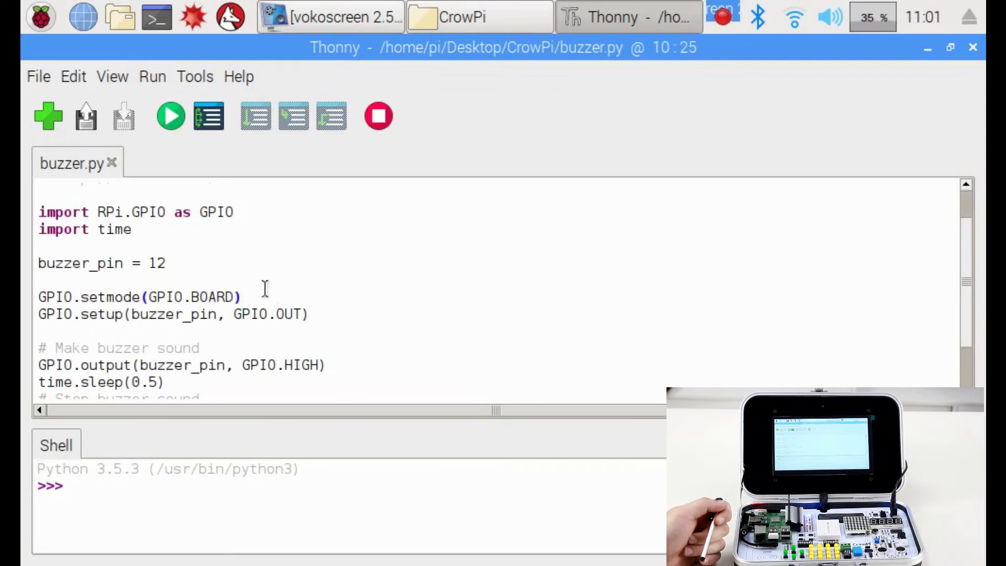
{"action": "left_click", "coordinate": [265, 286]}
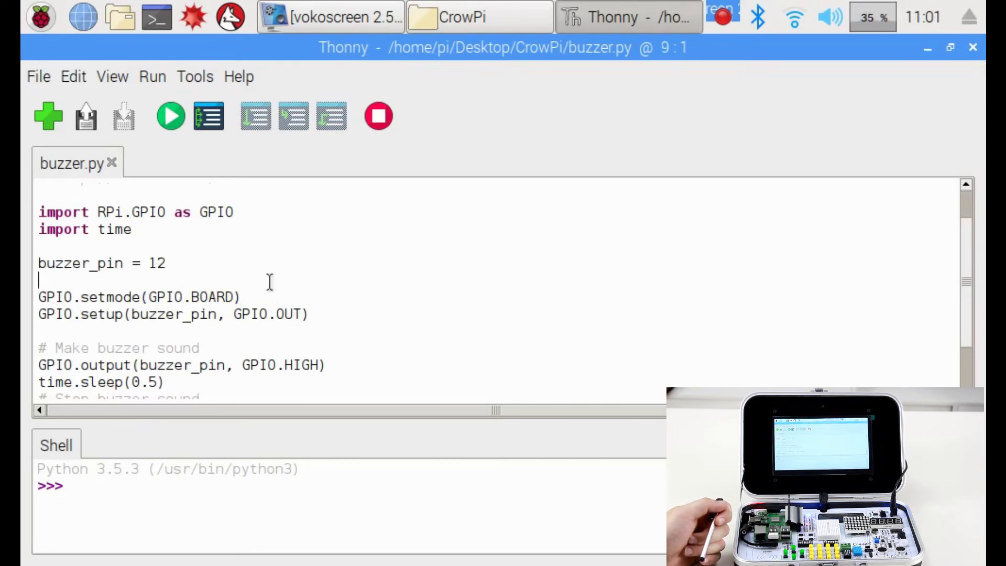
{"action": "left_click", "coordinate": [269, 293]}
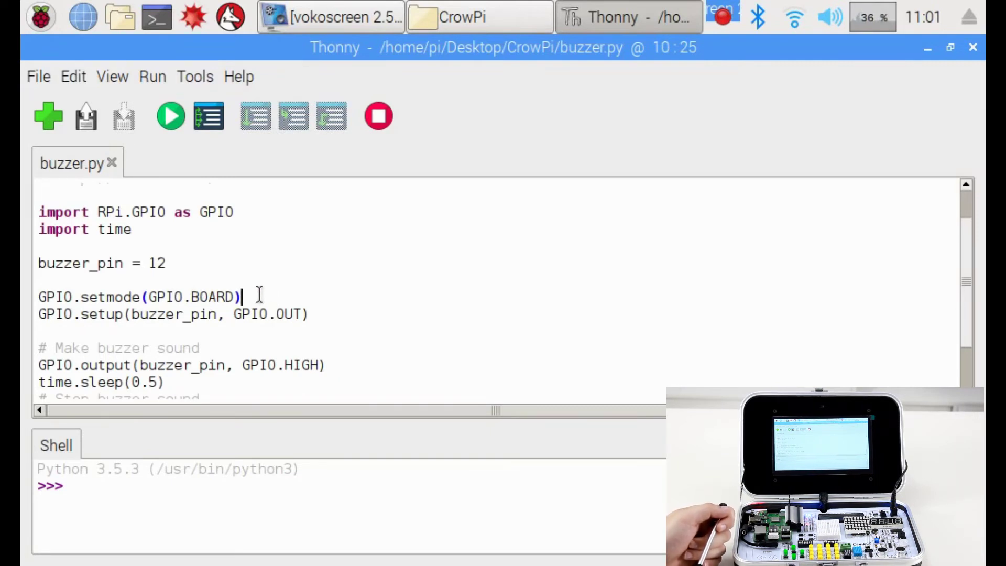
{"action": "left_click", "coordinate": [63, 329]}
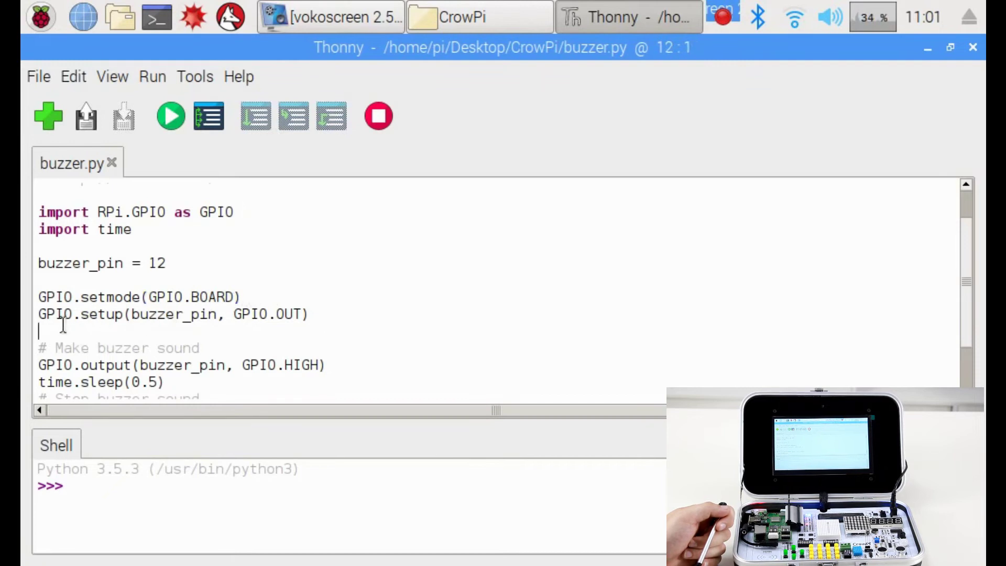
{"action": "left_click", "coordinate": [147, 315]}
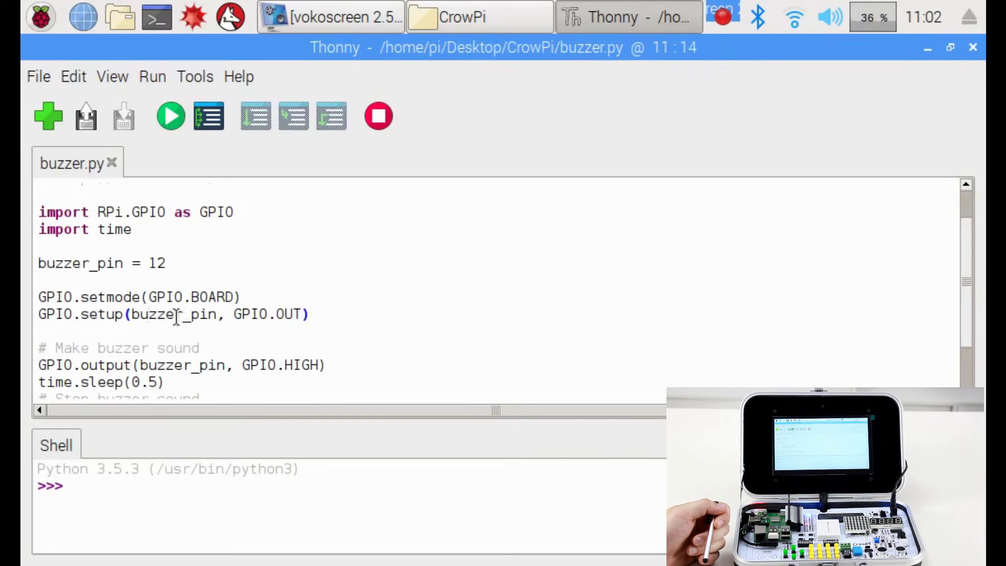
{"action": "scroll", "coordinate": [178, 315], "scroll_direction": "down", "scroll_amount": 1}
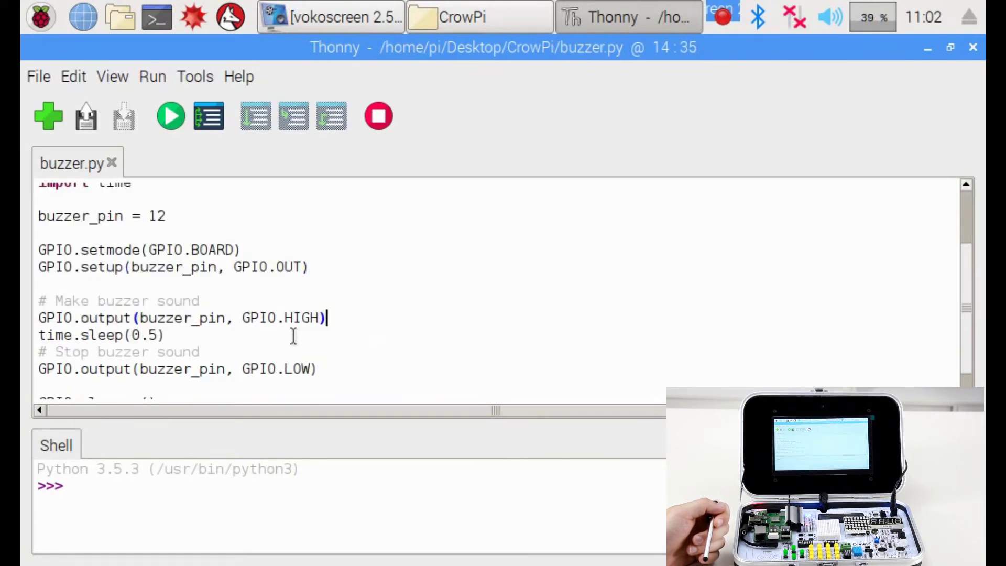
{"action": "left_click", "coordinate": [54, 319]}
{"action": "left_click", "coordinate": [177, 331]}
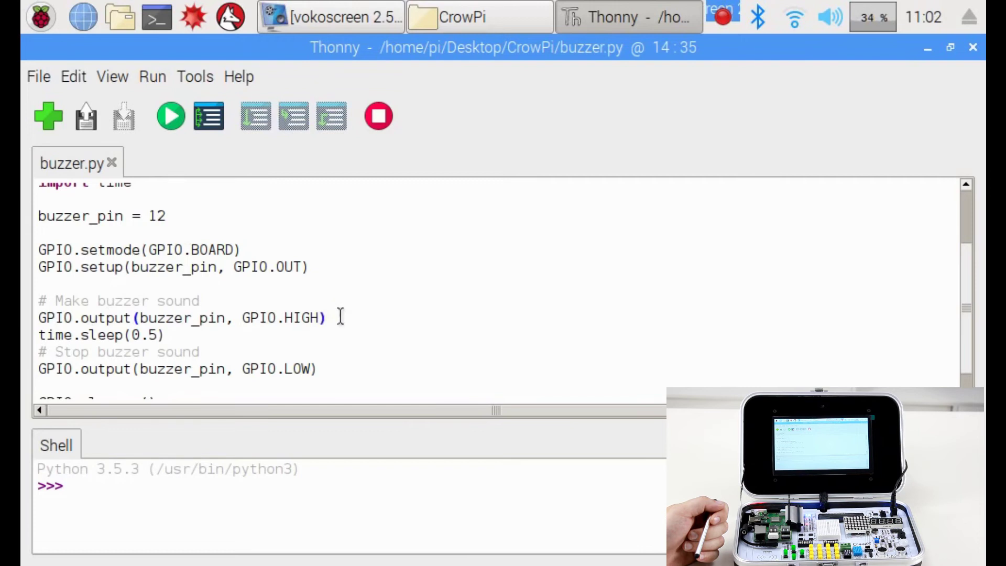
{"action": "left_click", "coordinate": [180, 337]}
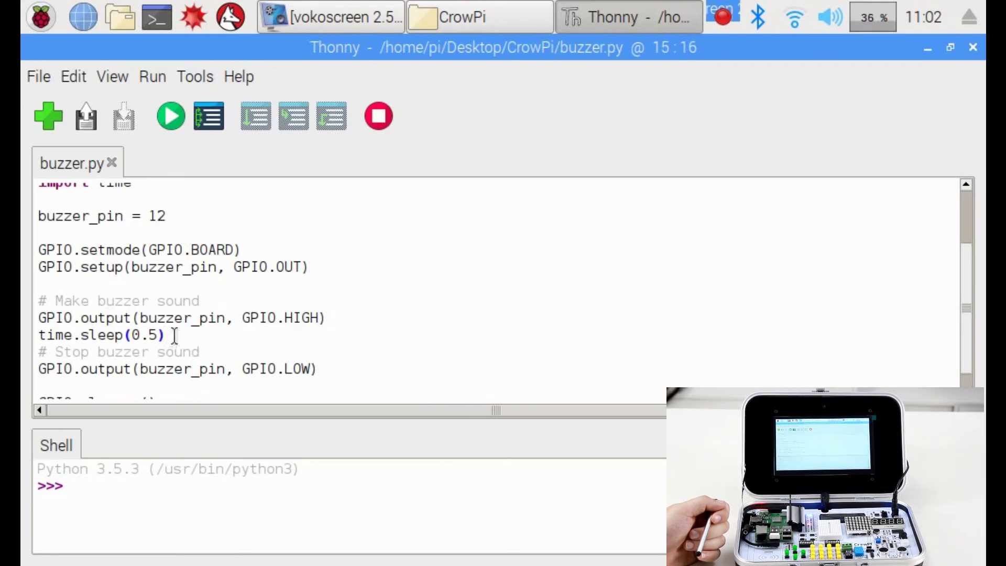
{"action": "double_click", "coordinate": [71, 336]}
{"action": "scroll", "coordinate": [96, 292], "scroll_direction": "up", "scroll_amount": 2}
{"action": "scroll", "coordinate": [117, 275], "scroll_direction": "down", "scroll_amount": 2}
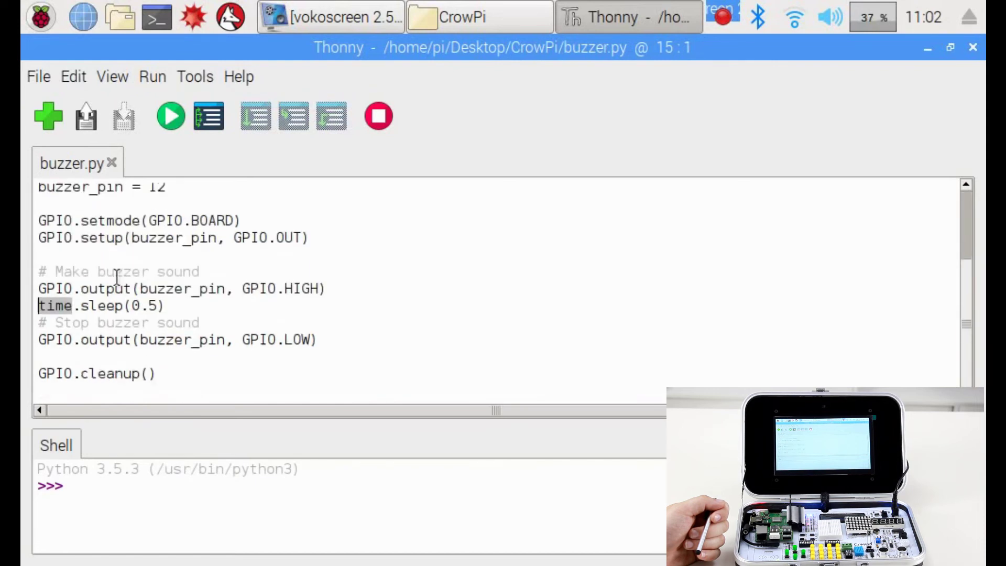
{"action": "left_click", "coordinate": [73, 340]}
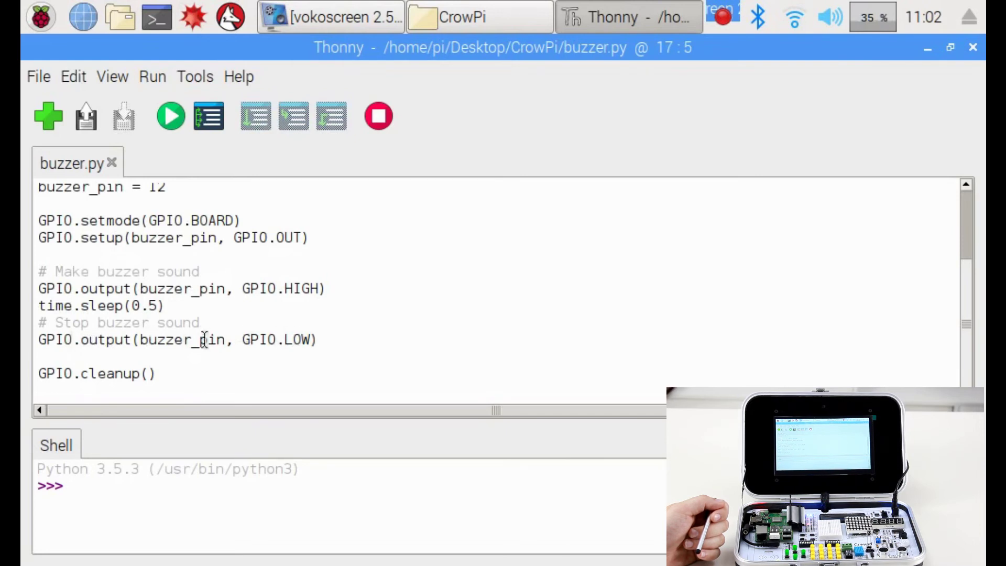
{"action": "left_click", "coordinate": [319, 340]}
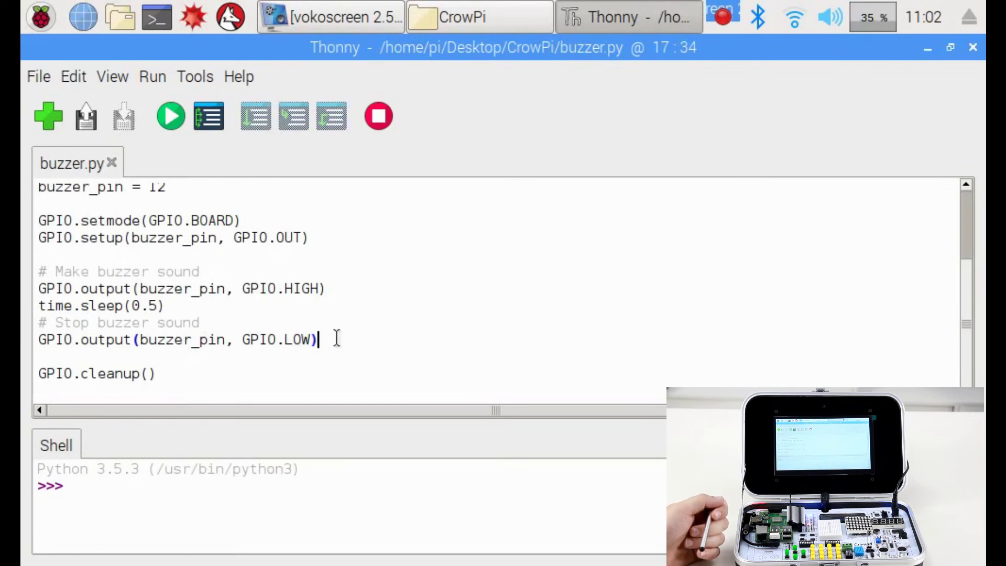
{"action": "left_click", "coordinate": [254, 325]}
{"action": "left_click", "coordinate": [194, 360]}
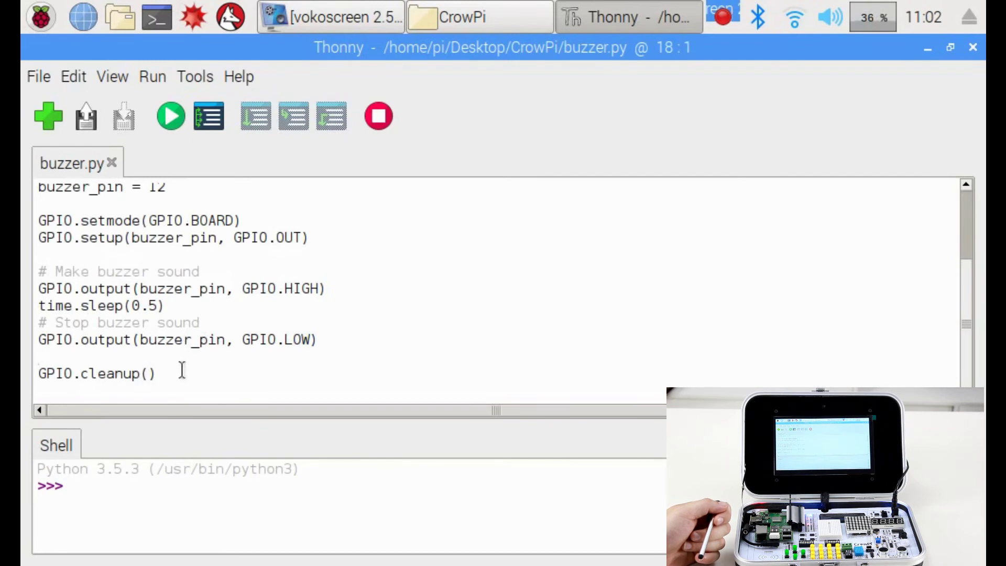
{"action": "left_click_drag", "start_coordinate": [181, 373], "coordinate": [36, 372]}
{"action": "left_click", "coordinate": [103, 370]}
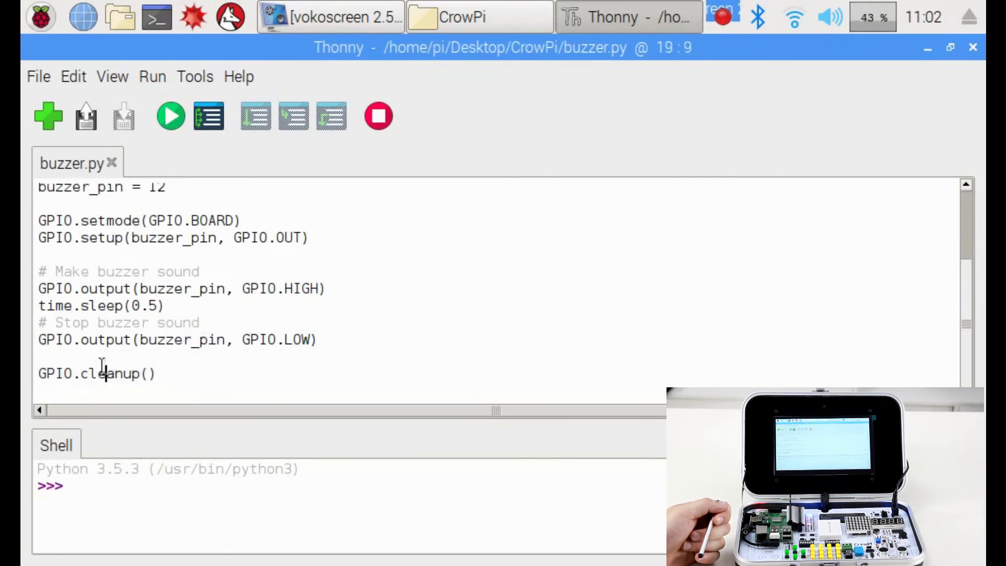
{"action": "left_click", "coordinate": [137, 355]}
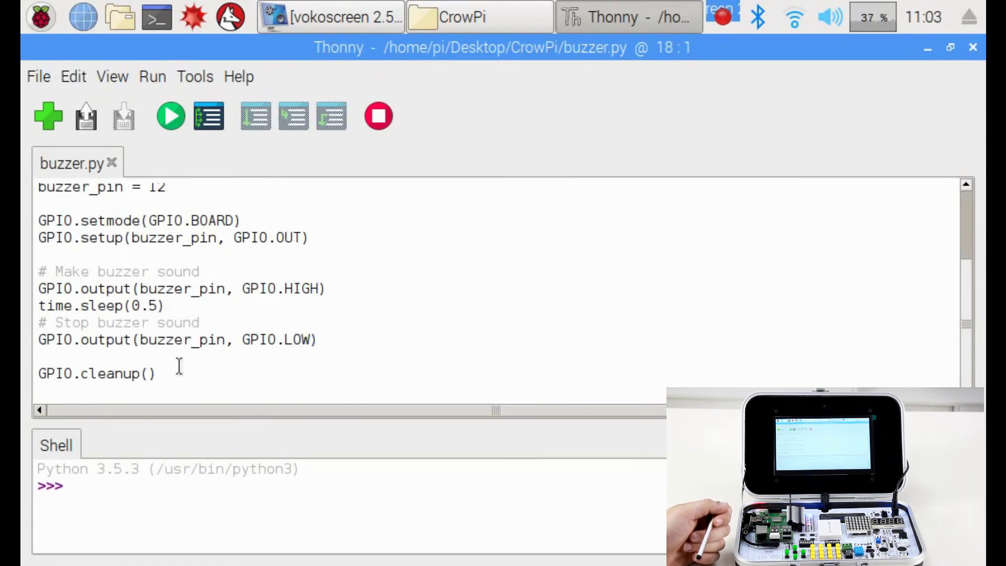
{"action": "scroll", "coordinate": [158, 354], "scroll_direction": "up", "scroll_amount": 3}
{"action": "scroll", "coordinate": [118, 292], "scroll_direction": "up", "scroll_amount": 3}
{"action": "scroll", "coordinate": [120, 281], "scroll_direction": "down", "scroll_amount": 3}
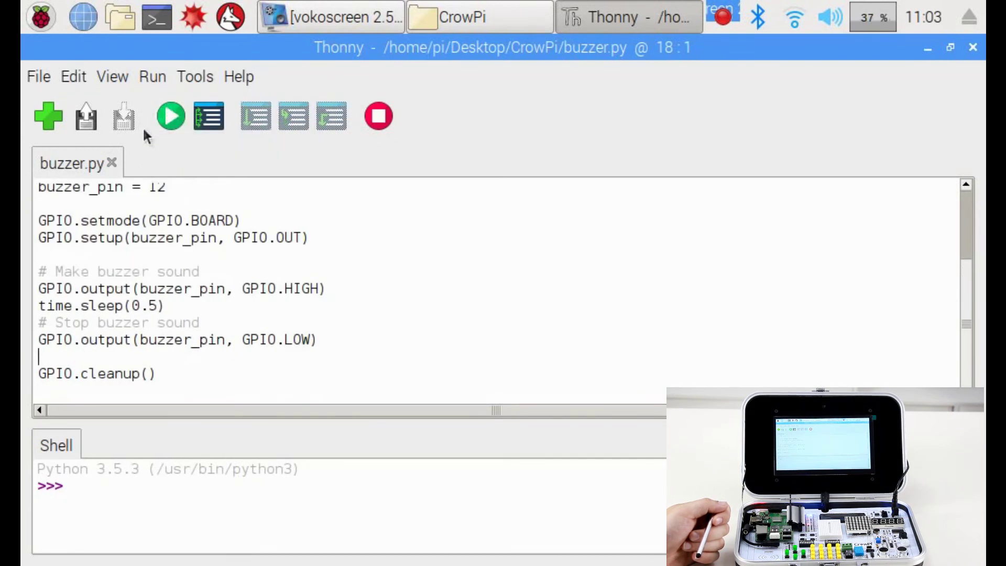
Run buzzer.py once using the toolbar's Run current script button
{"action": "left_click", "coordinate": [170, 111]}
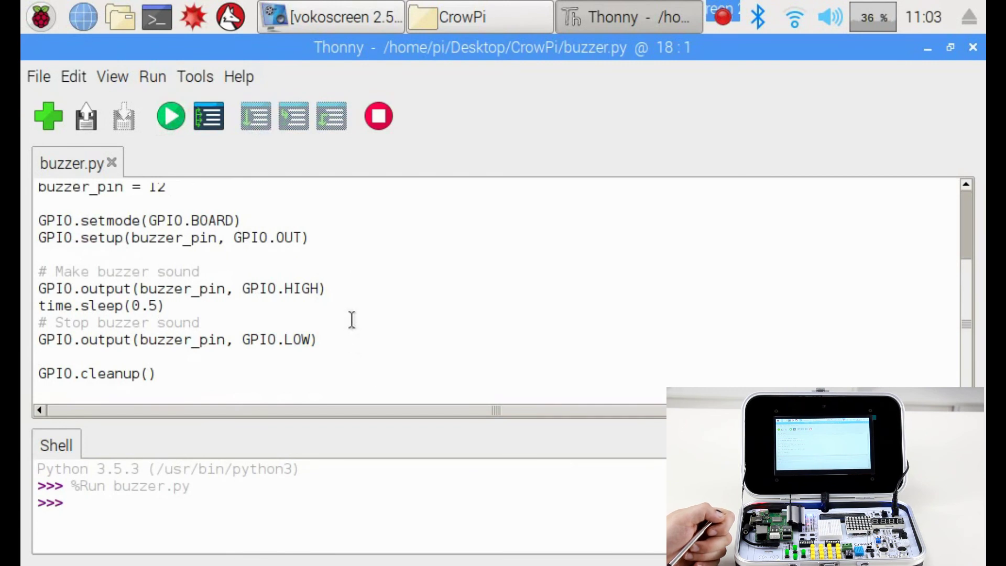
Change time.sleep(0.5) to time.sleep(2), then save and rerun buzzer.py
{"action": "left_click", "coordinate": [161, 306]}
{"action": "key", "text": "BackSpace"}
{"action": "key", "text": "BackSpace"}
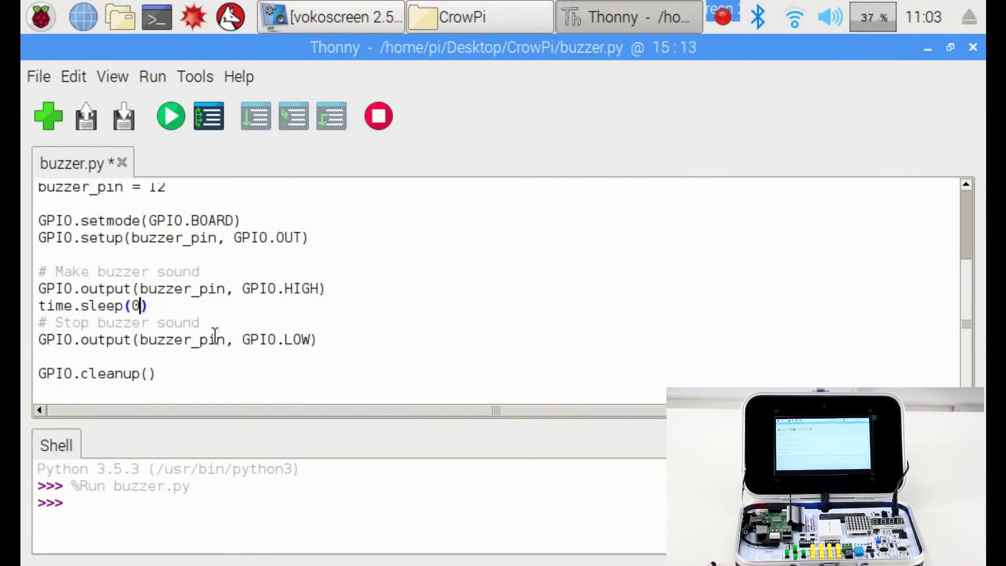
{"action": "type", "text": "2"}
{"action": "left_click", "coordinate": [168, 126]}
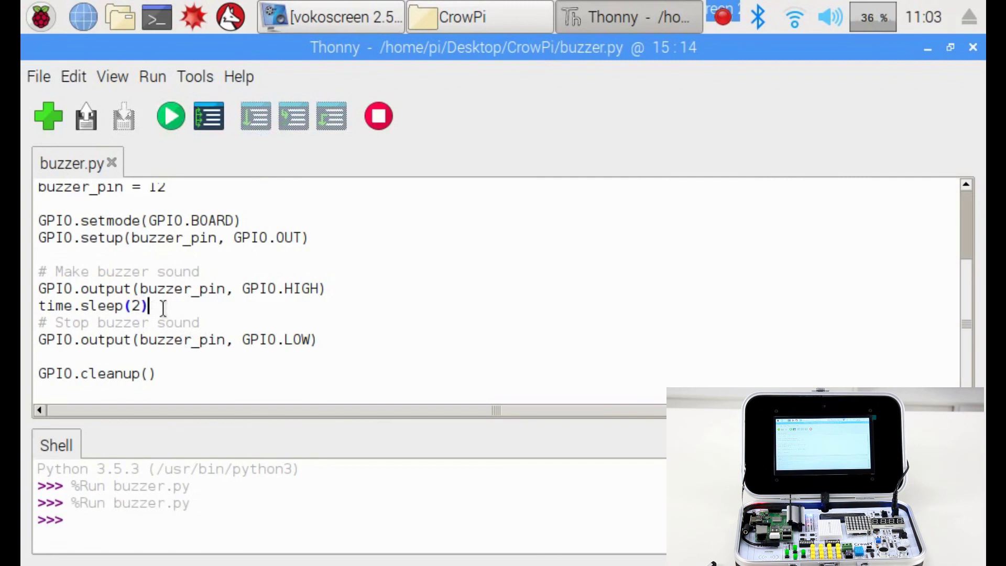
{"action": "left_click", "coordinate": [144, 305]}
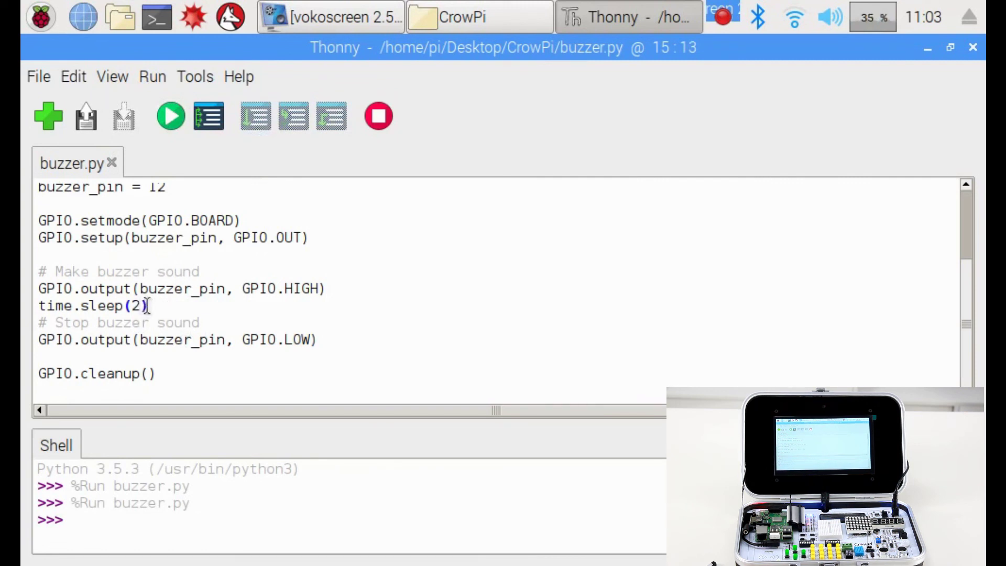